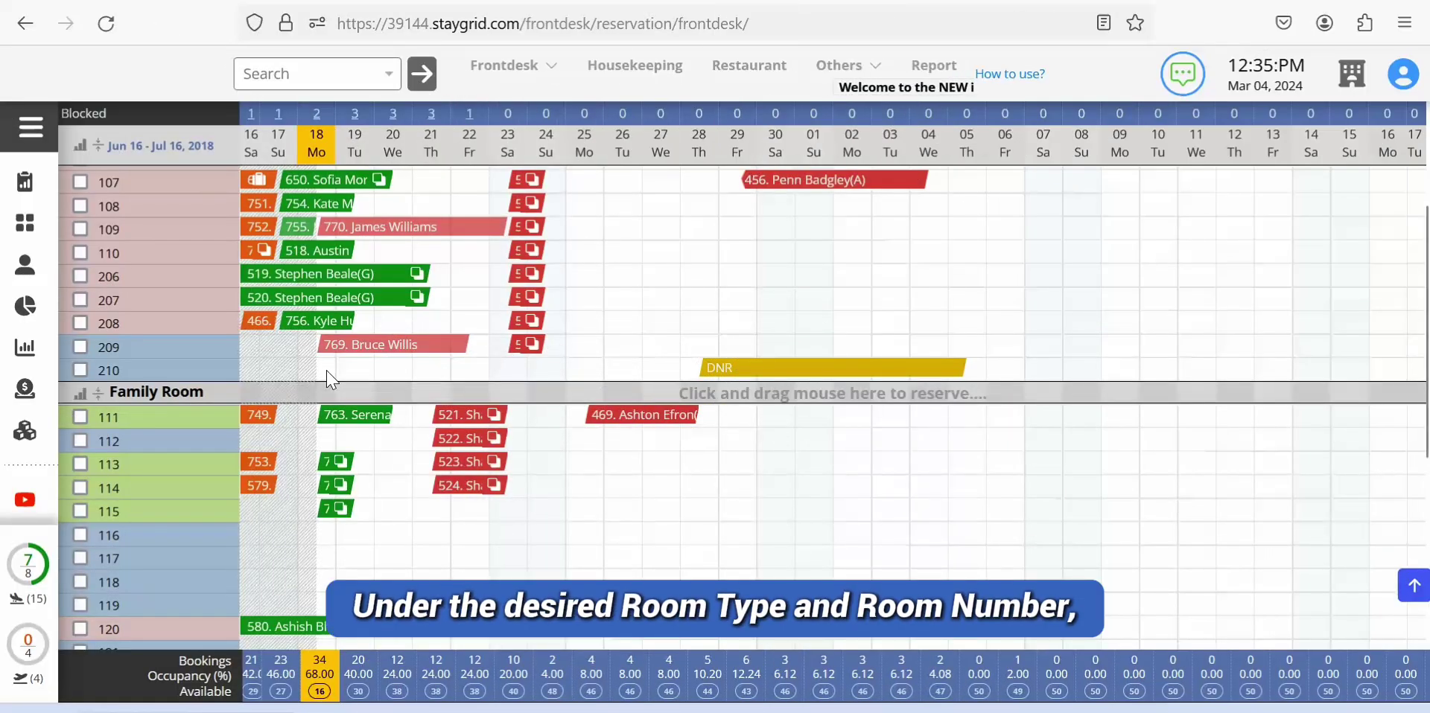
Step: Temporarily reserve Superior Room 210 for Jun 18–23 with the guest's name and phone number
{"action": "left_click_drag", "start_coordinate": [328, 372], "coordinate": [452, 375]}
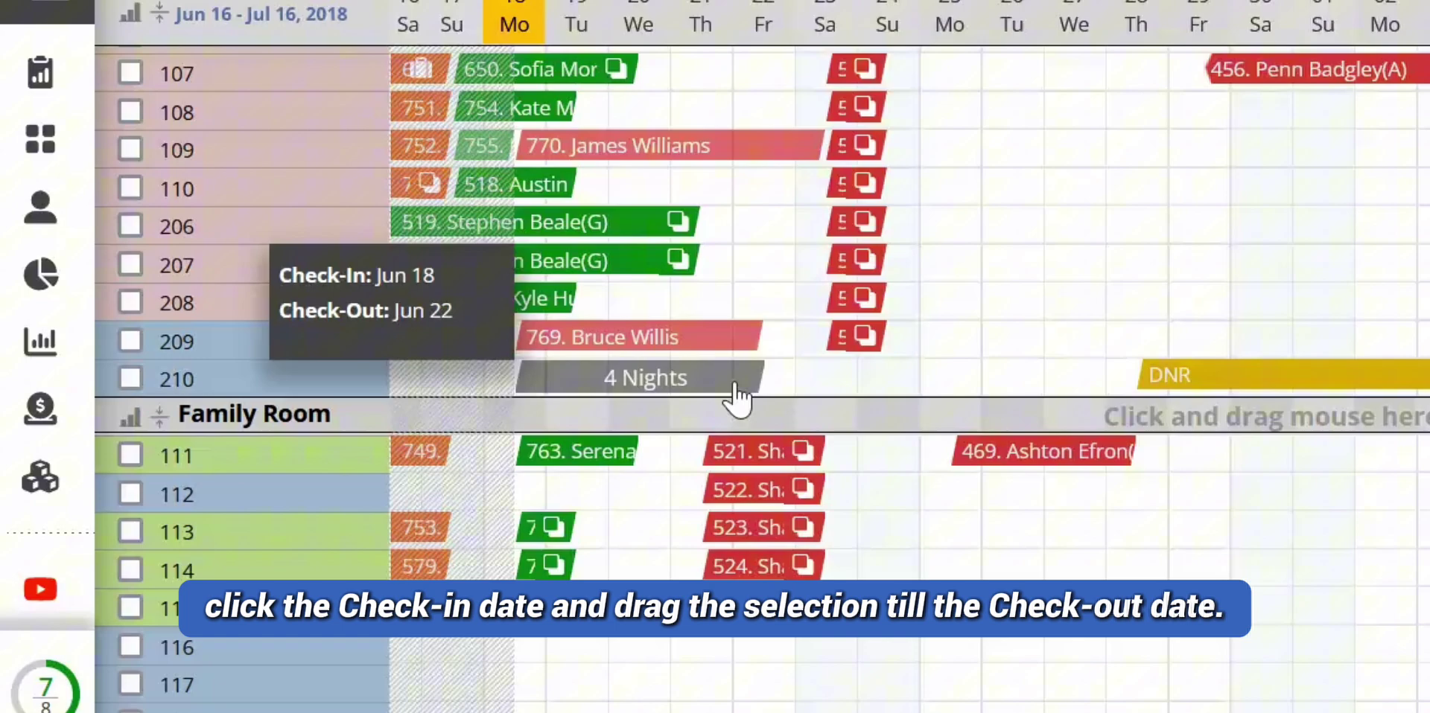
{"action": "left_click_drag", "start_coordinate": [735, 387], "coordinate": [824, 399]}
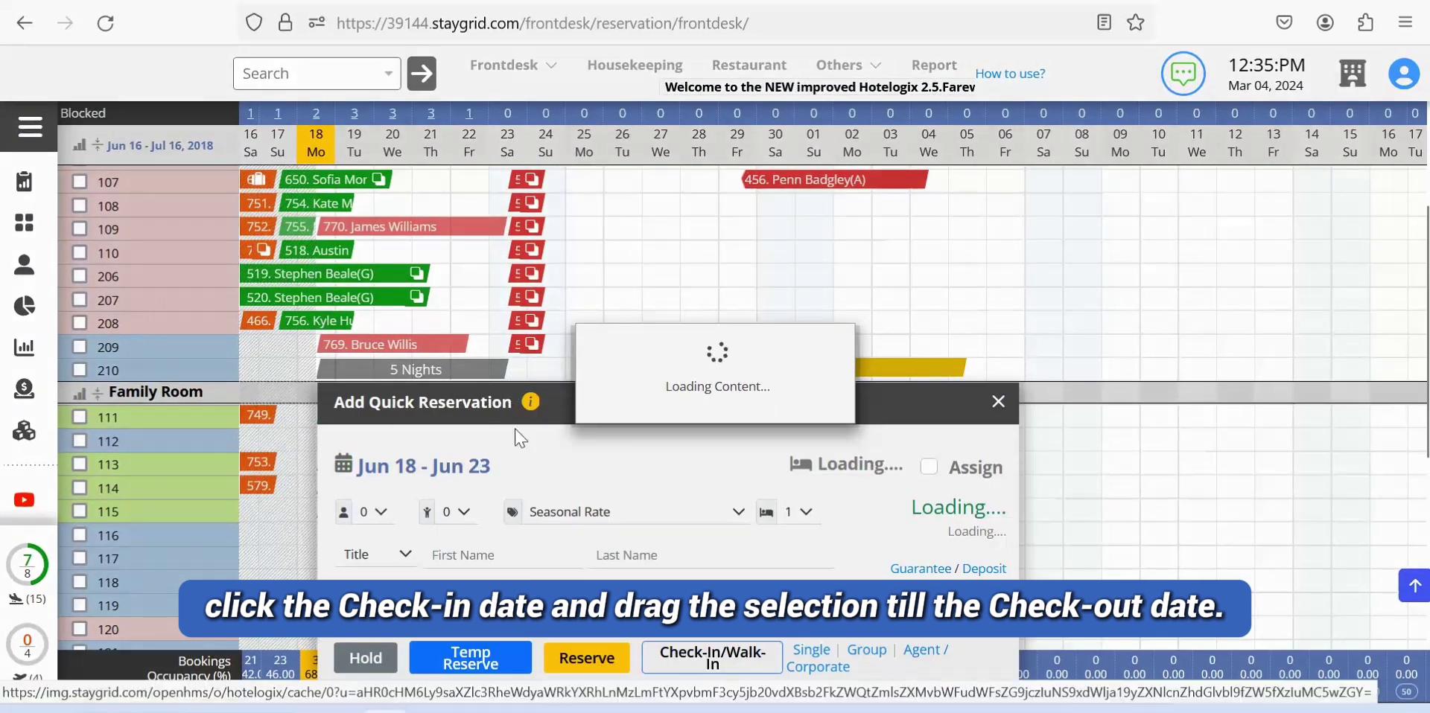
{"action": "left_click", "coordinate": [496, 555]}
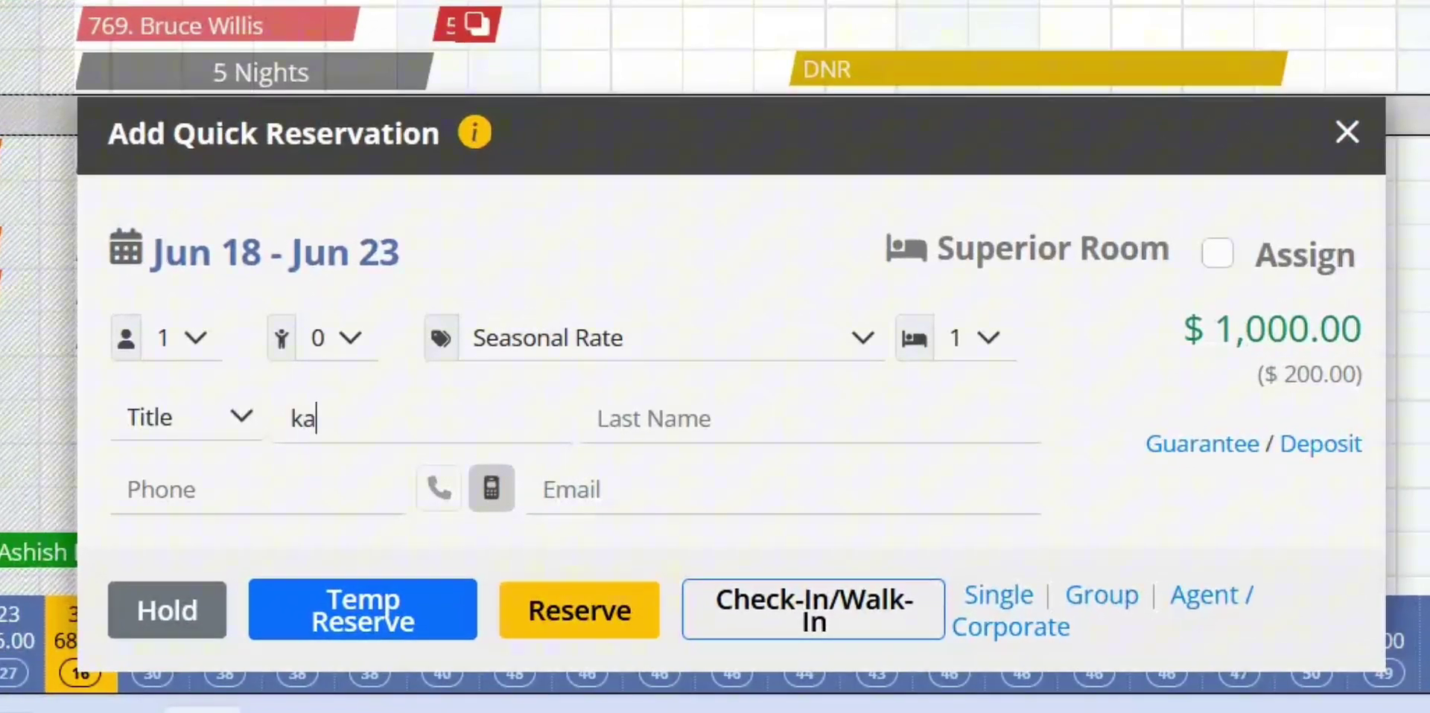
{"action": "left_click", "coordinate": [707, 432]}
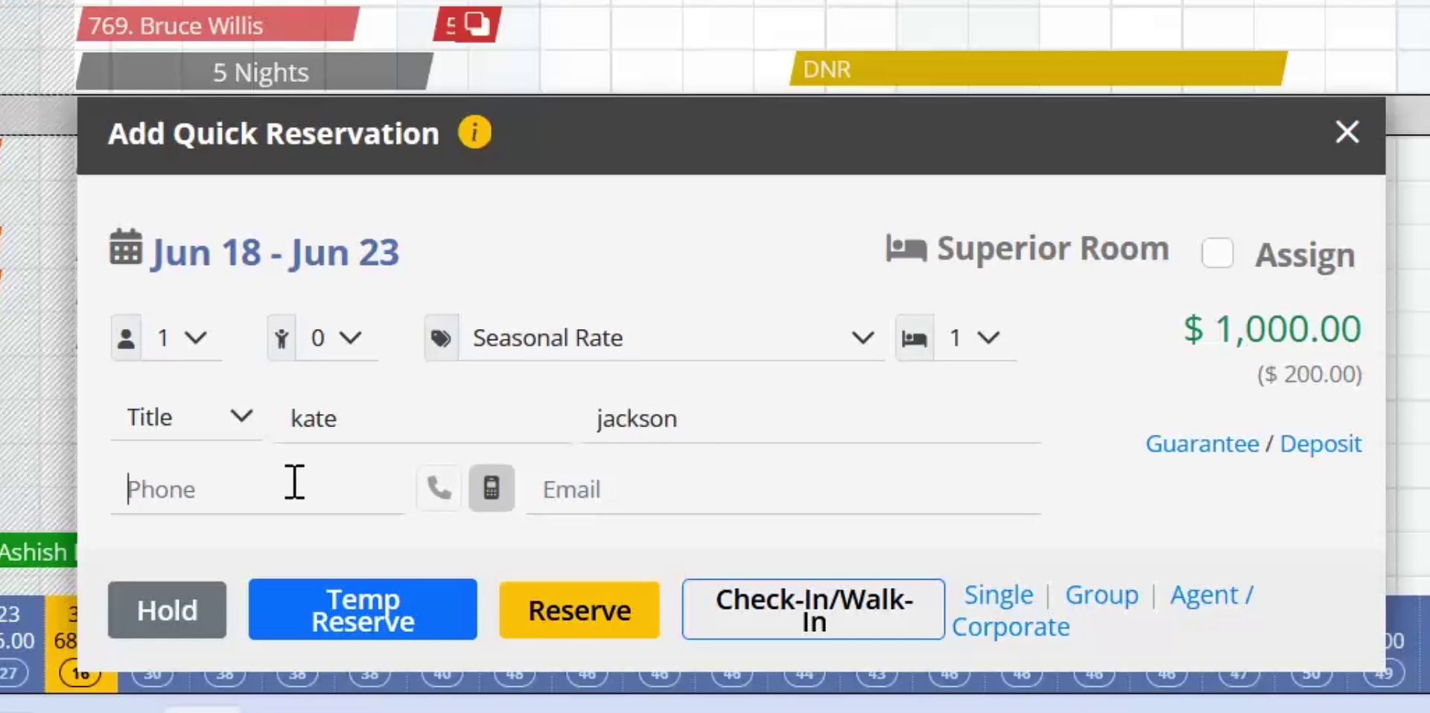
{"action": "type", "text": "45454545"}
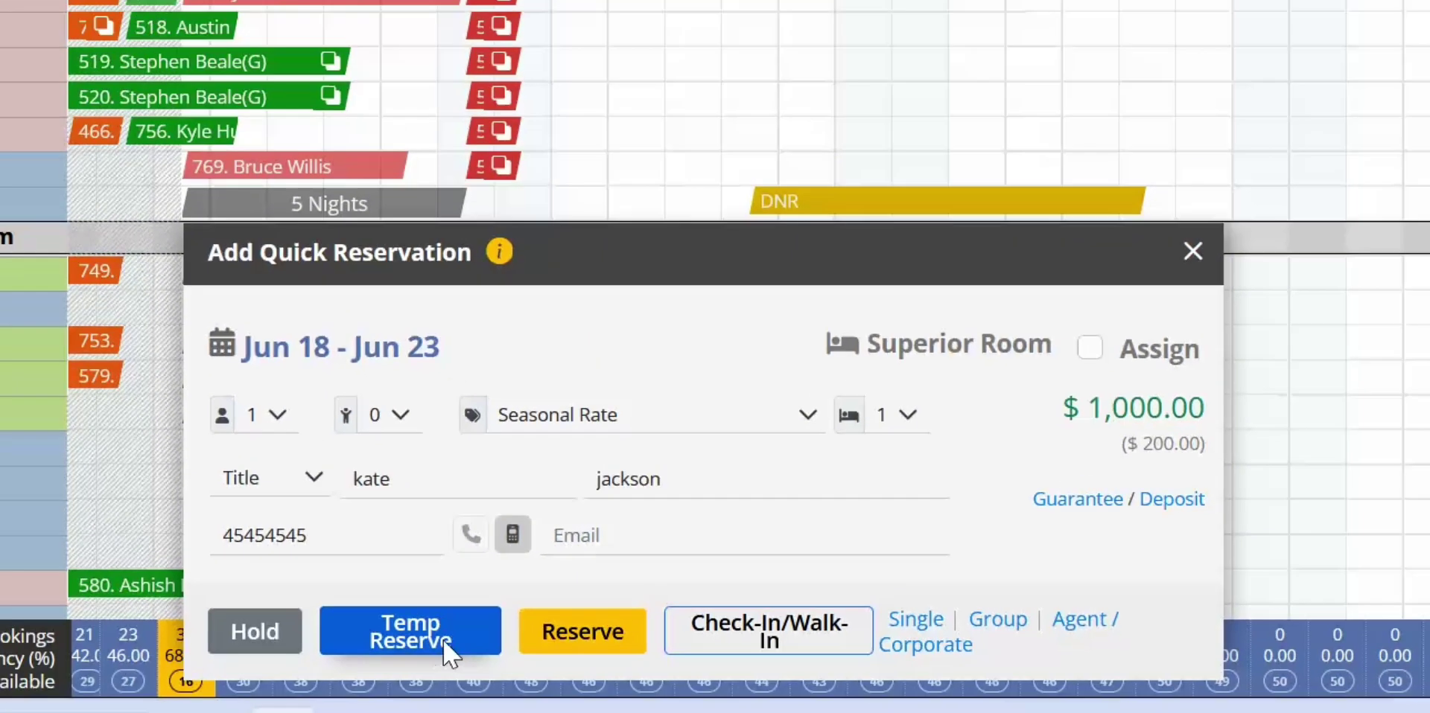
{"action": "left_click", "coordinate": [404, 629]}
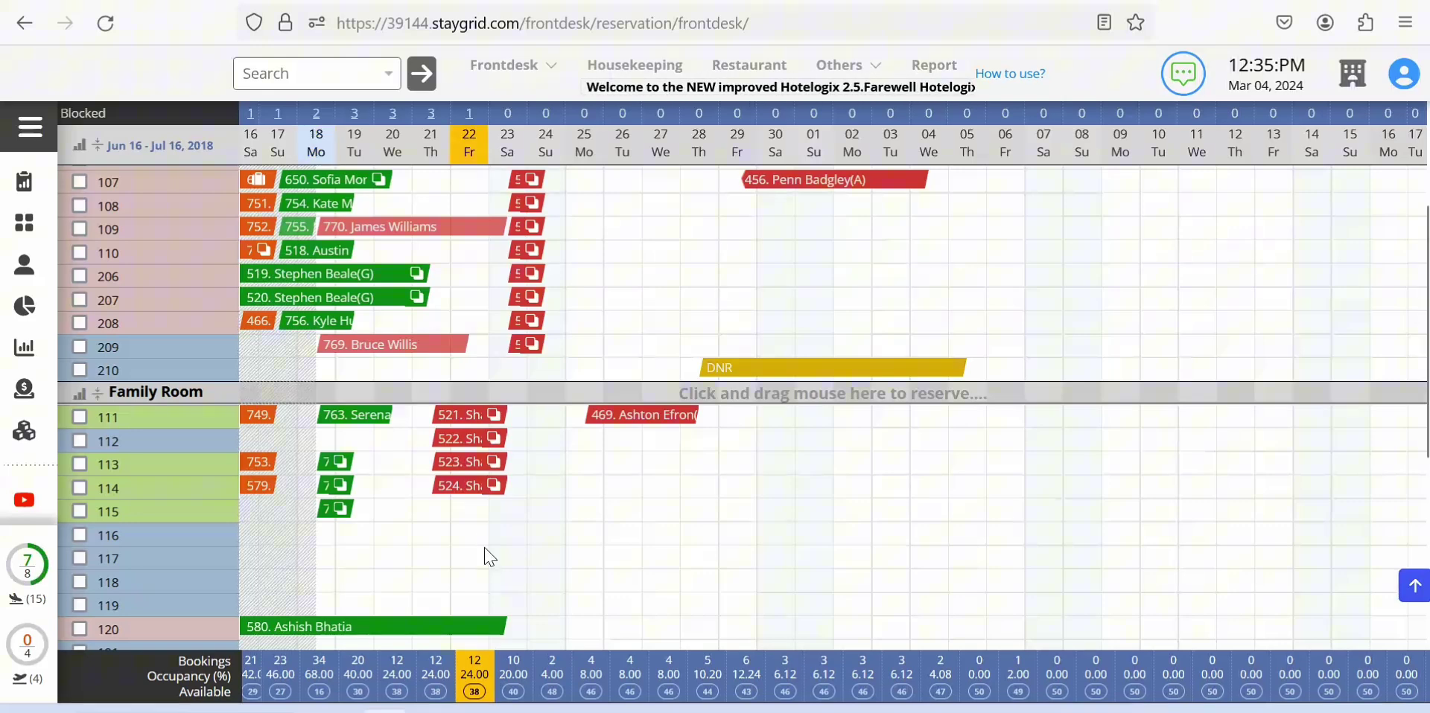
Step: Open the Jun 18, 2018 Temp Room List and locate the new $1,120.00 Superior Room hold
{"action": "scroll", "coordinate": [447, 484], "scroll_direction": "up", "scroll_amount": 3}
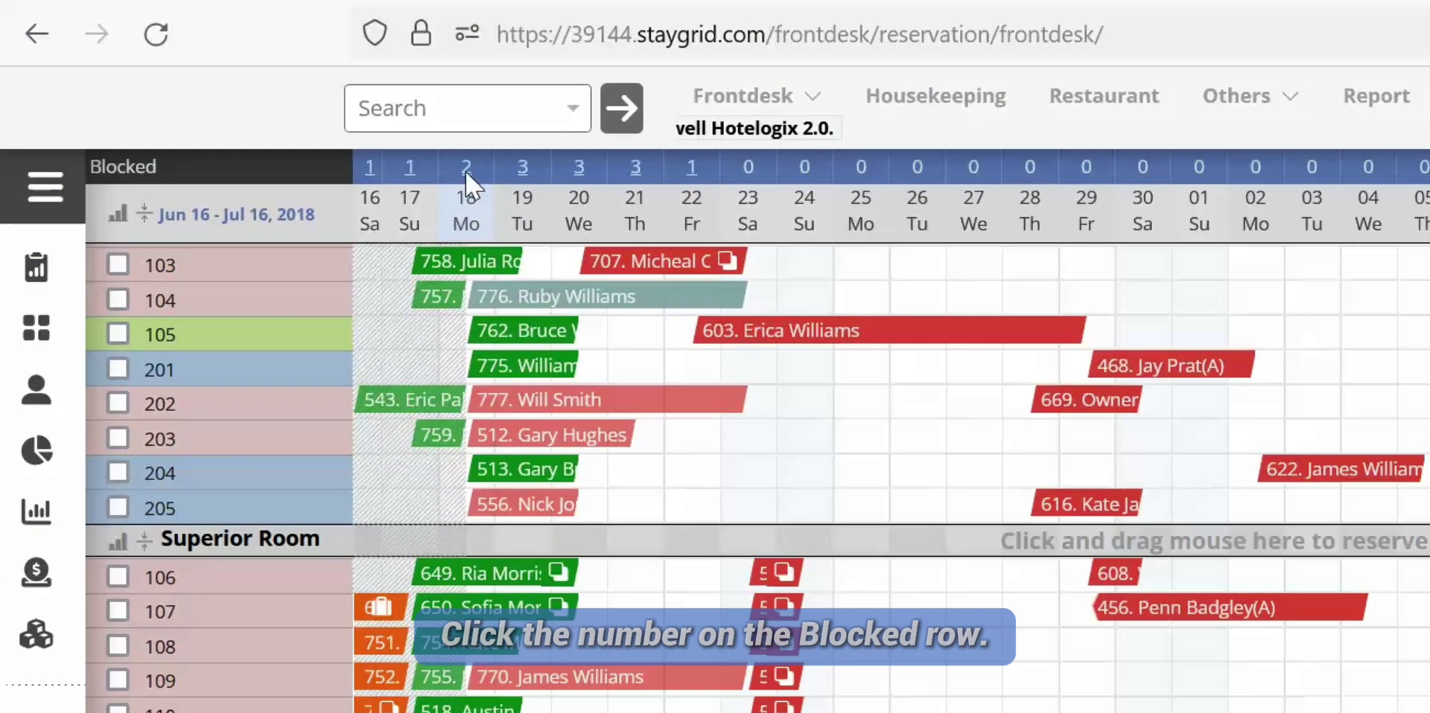
{"action": "left_click", "coordinate": [557, 201]}
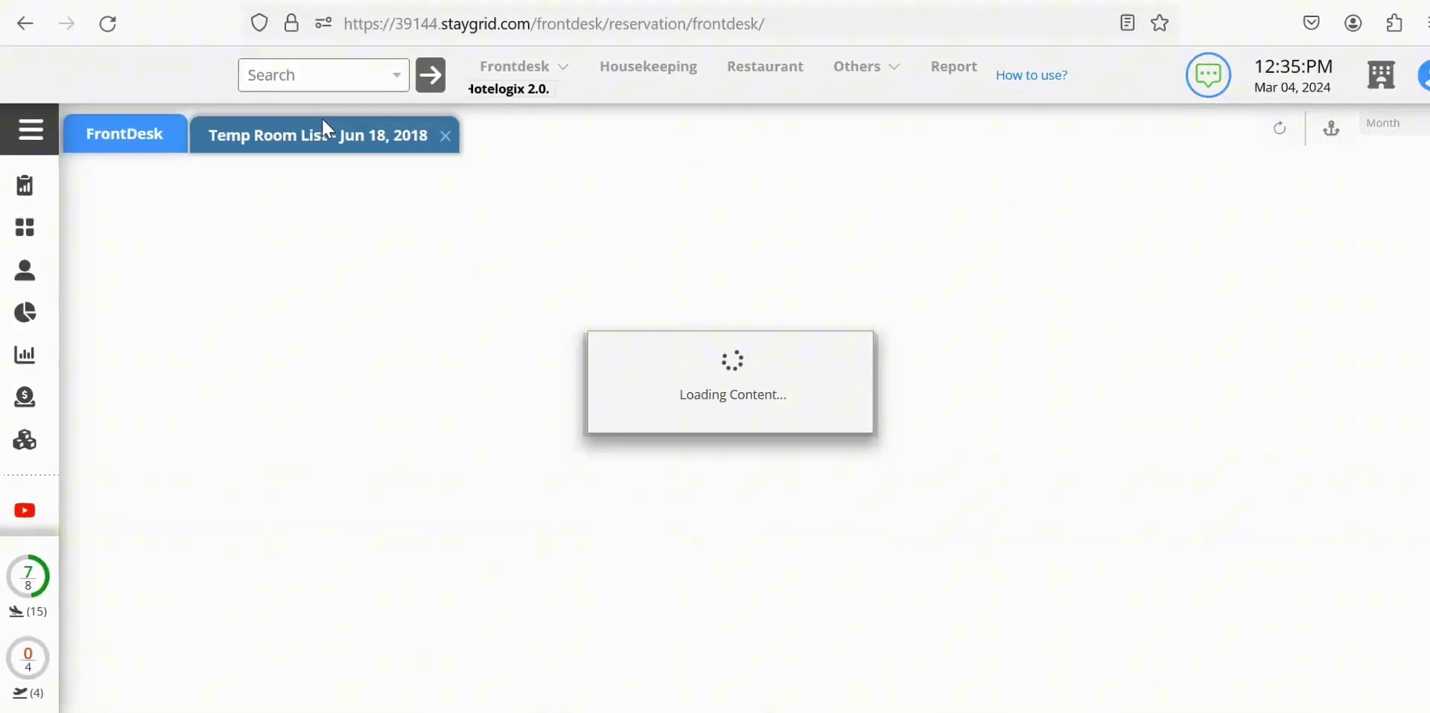
{"action": "scroll", "coordinate": [378, 461], "scroll_direction": "down", "scroll_amount": 3}
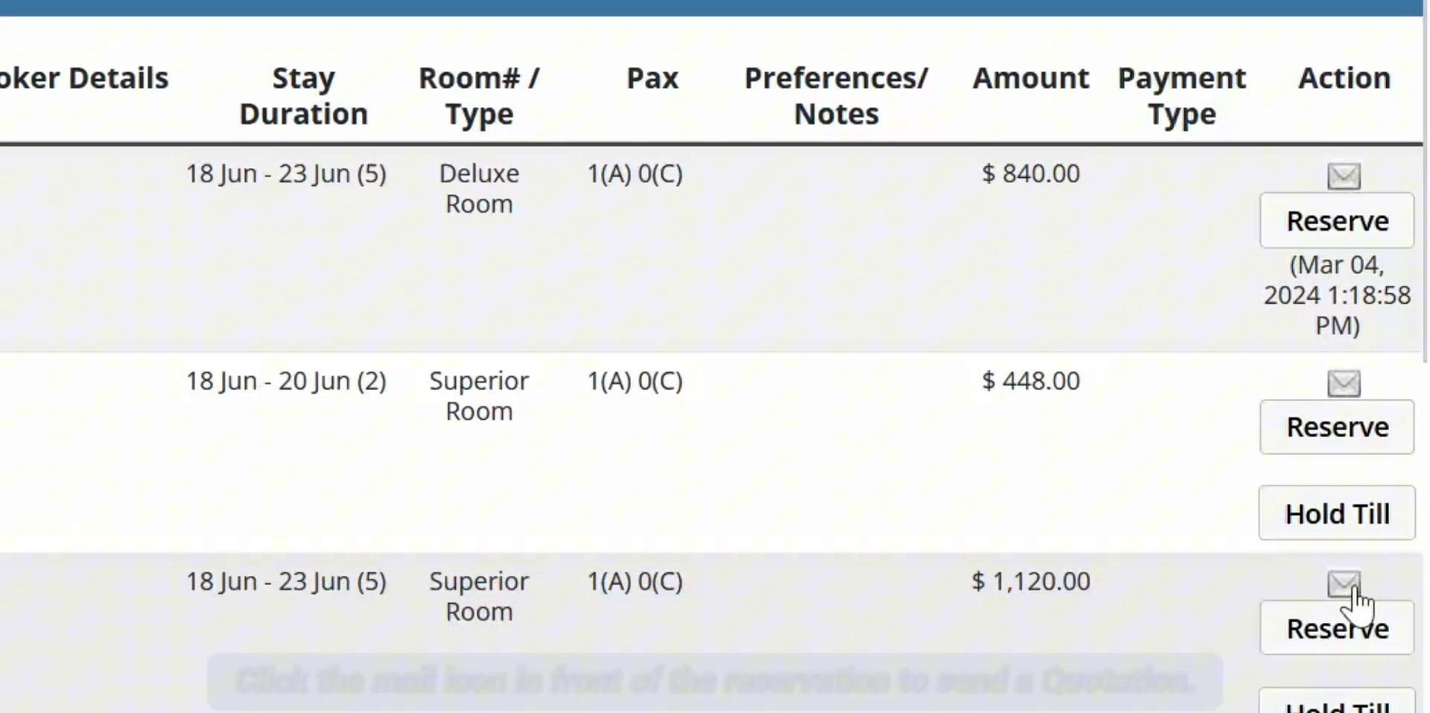
Step: Start a quotation e-mail for the $1,120.00 hold and enter the guest's e-mail address
{"action": "left_click", "coordinate": [1346, 585]}
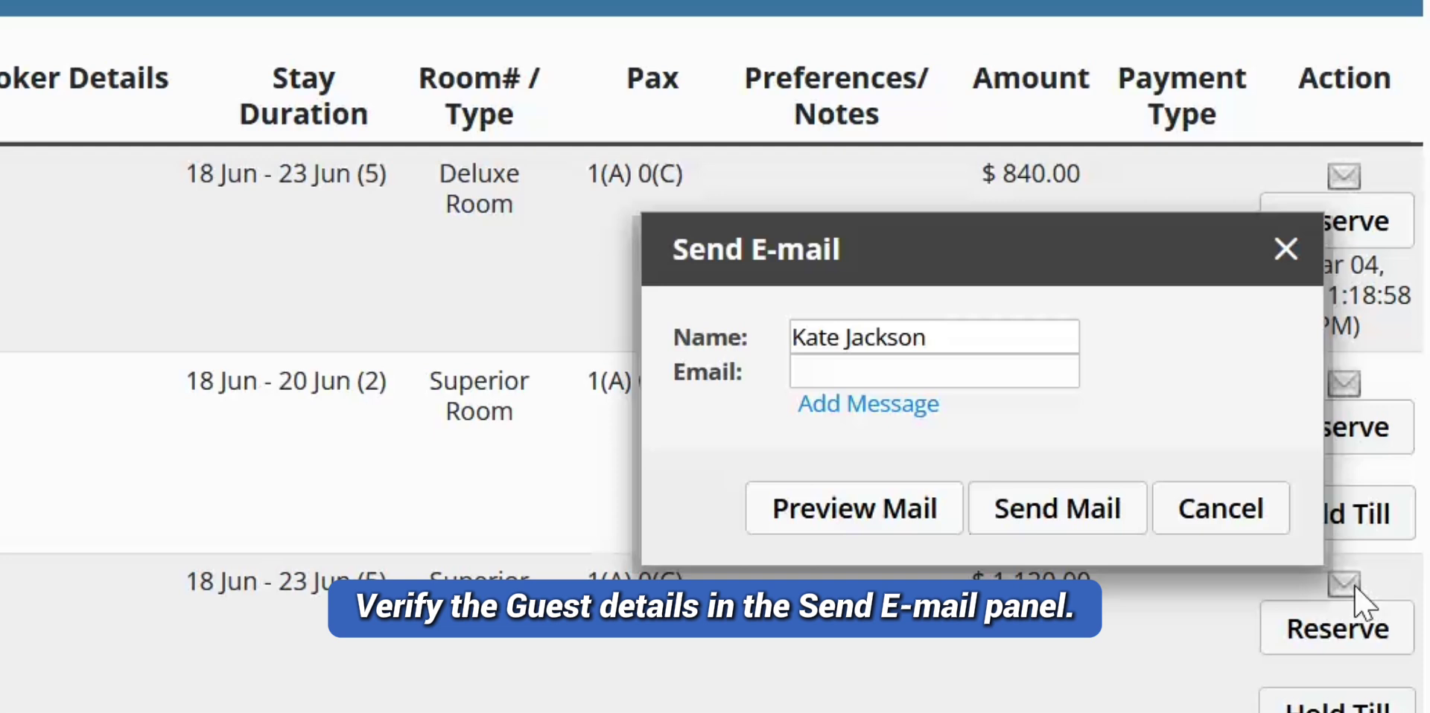
{"action": "left_click", "coordinate": [907, 371]}
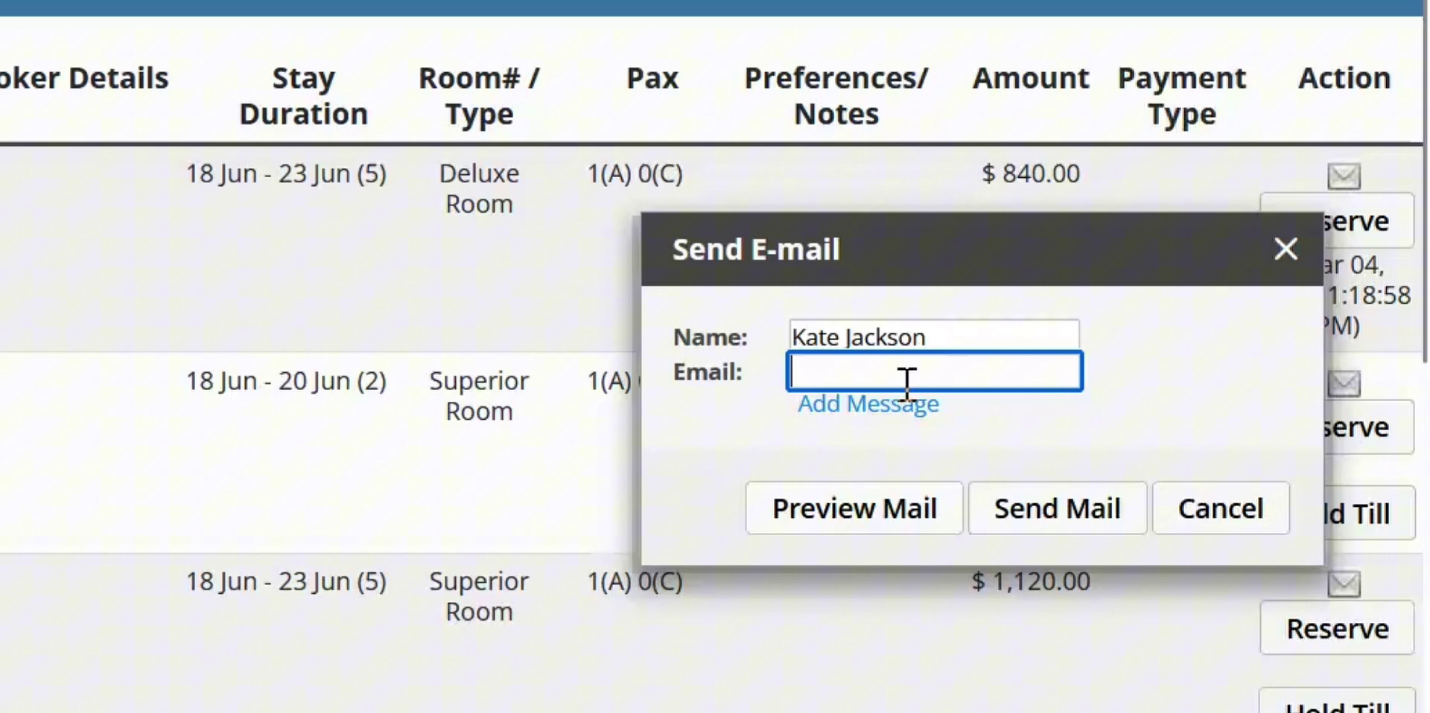
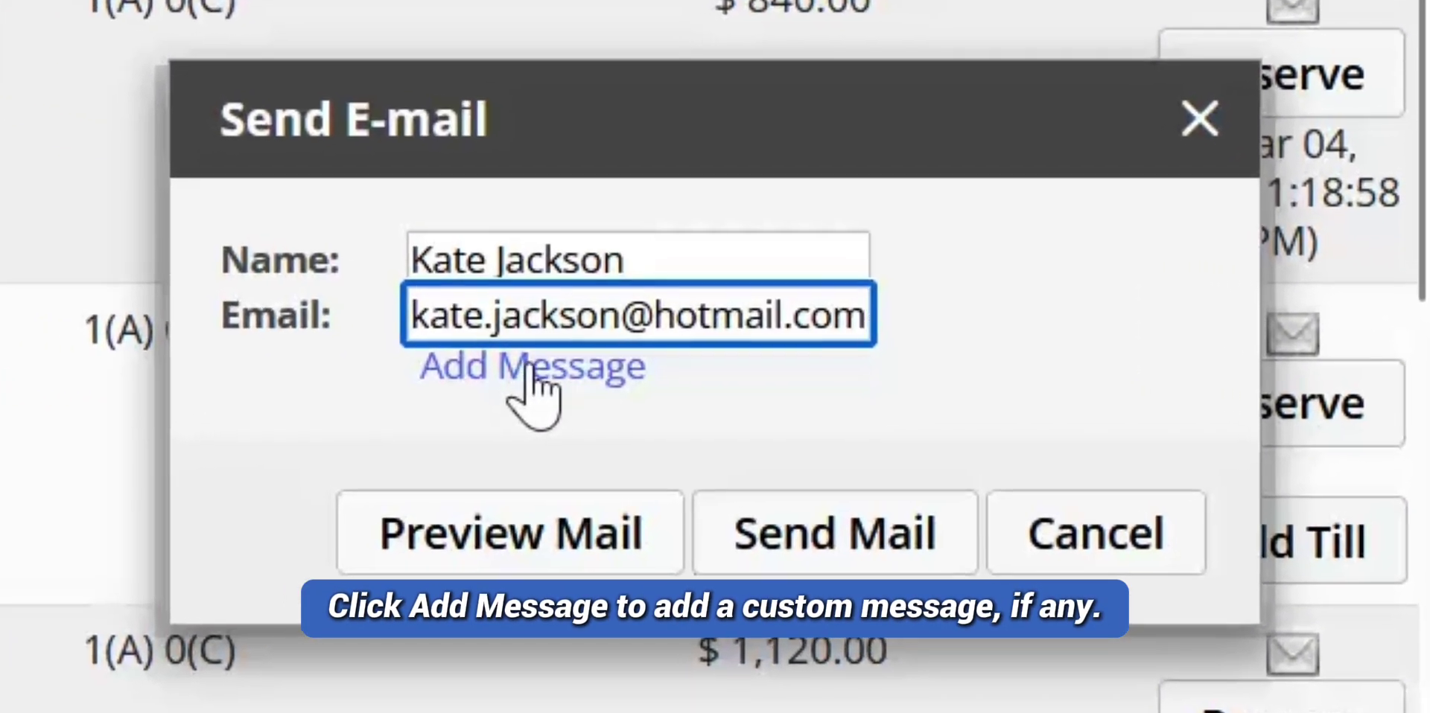
Step: Add a custom message starting 'As requested, please find the qu' to the quotation e-mail
{"action": "left_click", "coordinate": [529, 363]}
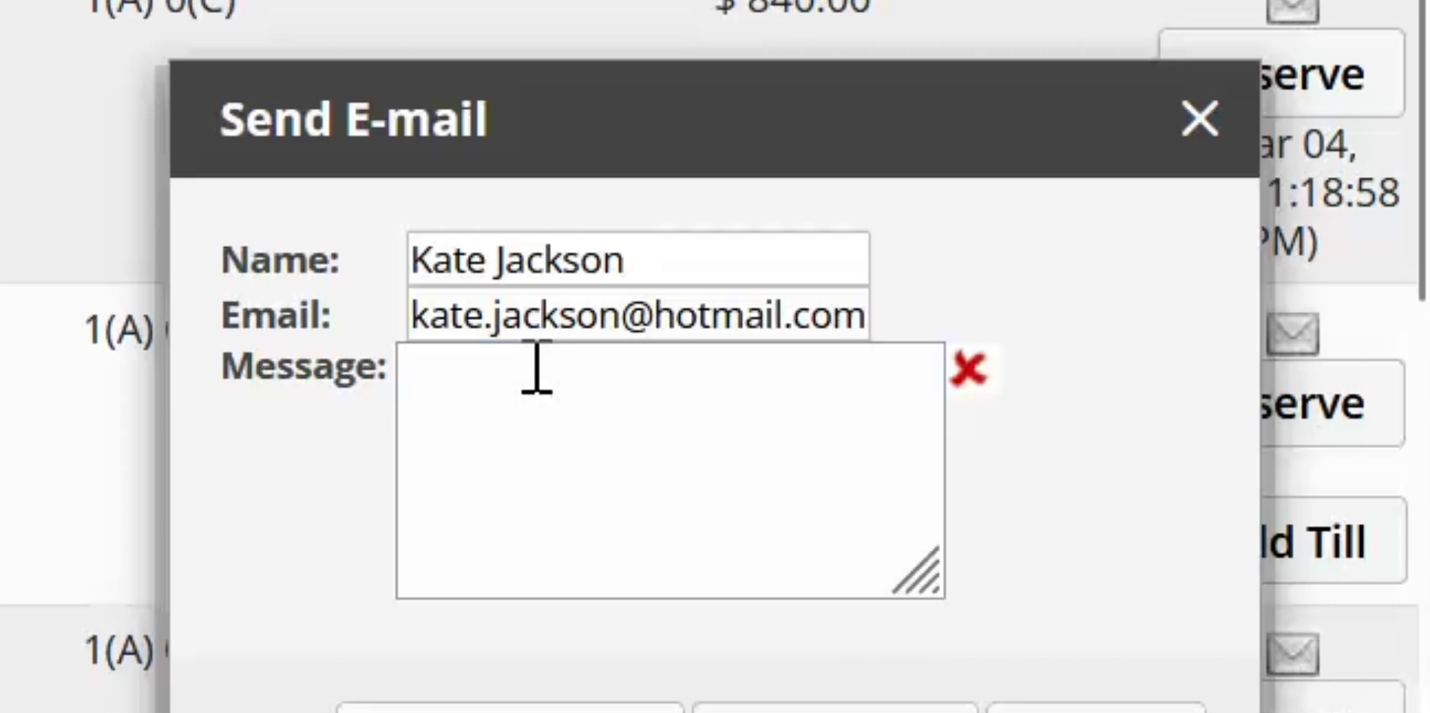
{"action": "left_click", "coordinate": [521, 428]}
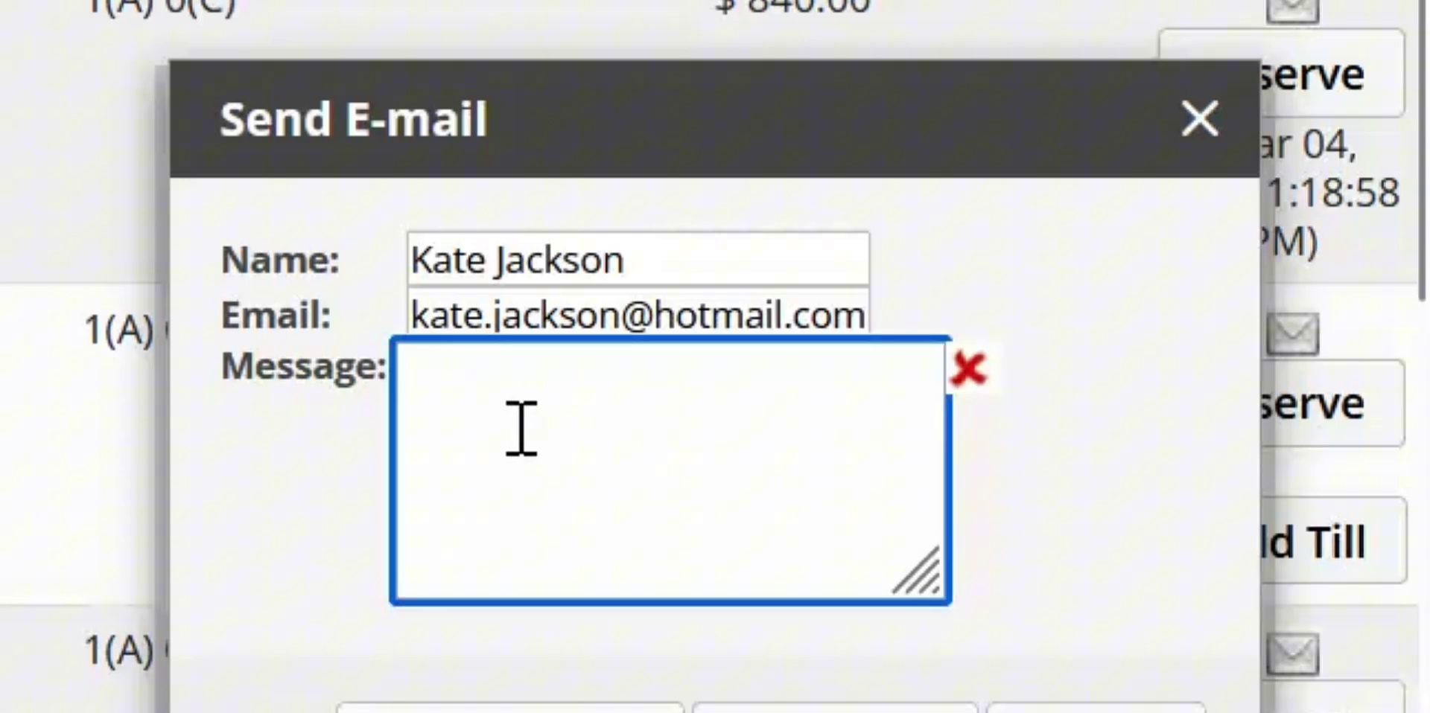
{"action": "type", "text": "As re"}
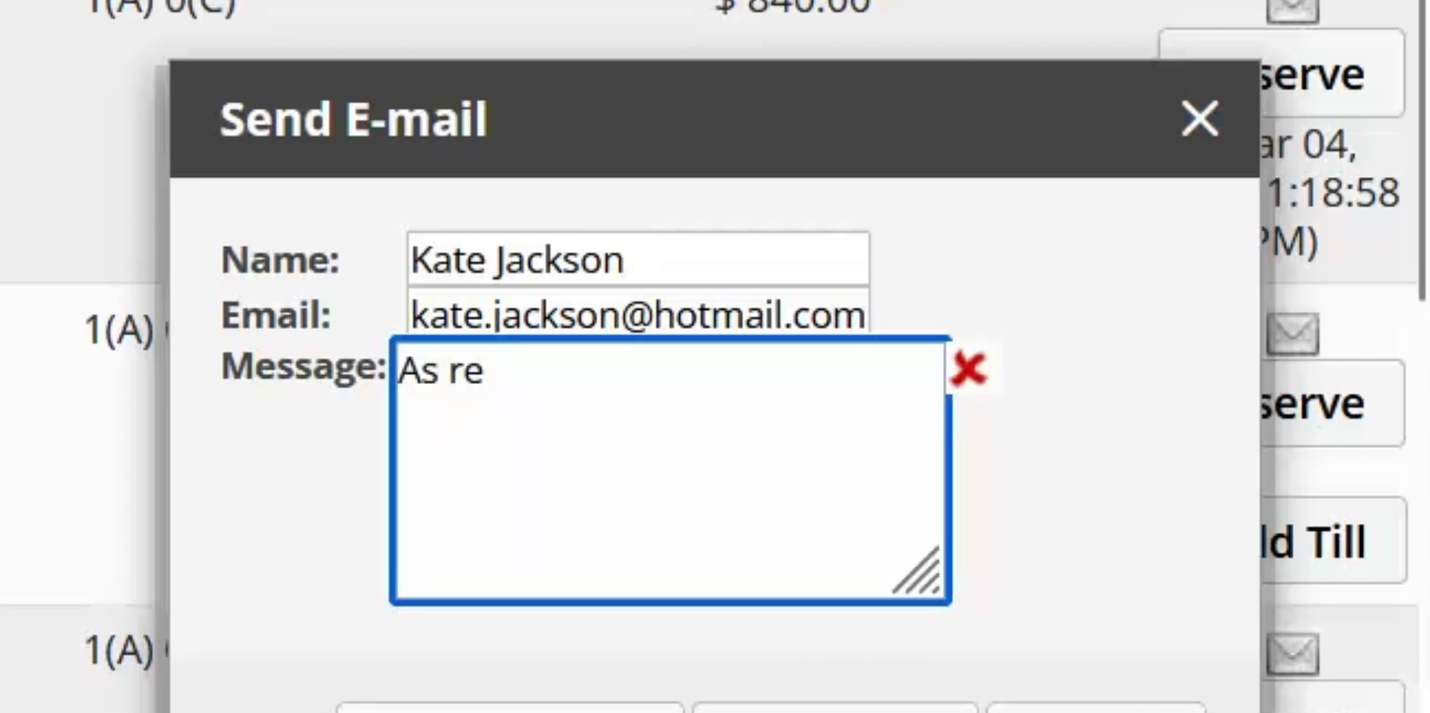
{"action": "type", "text": "quested, please"}
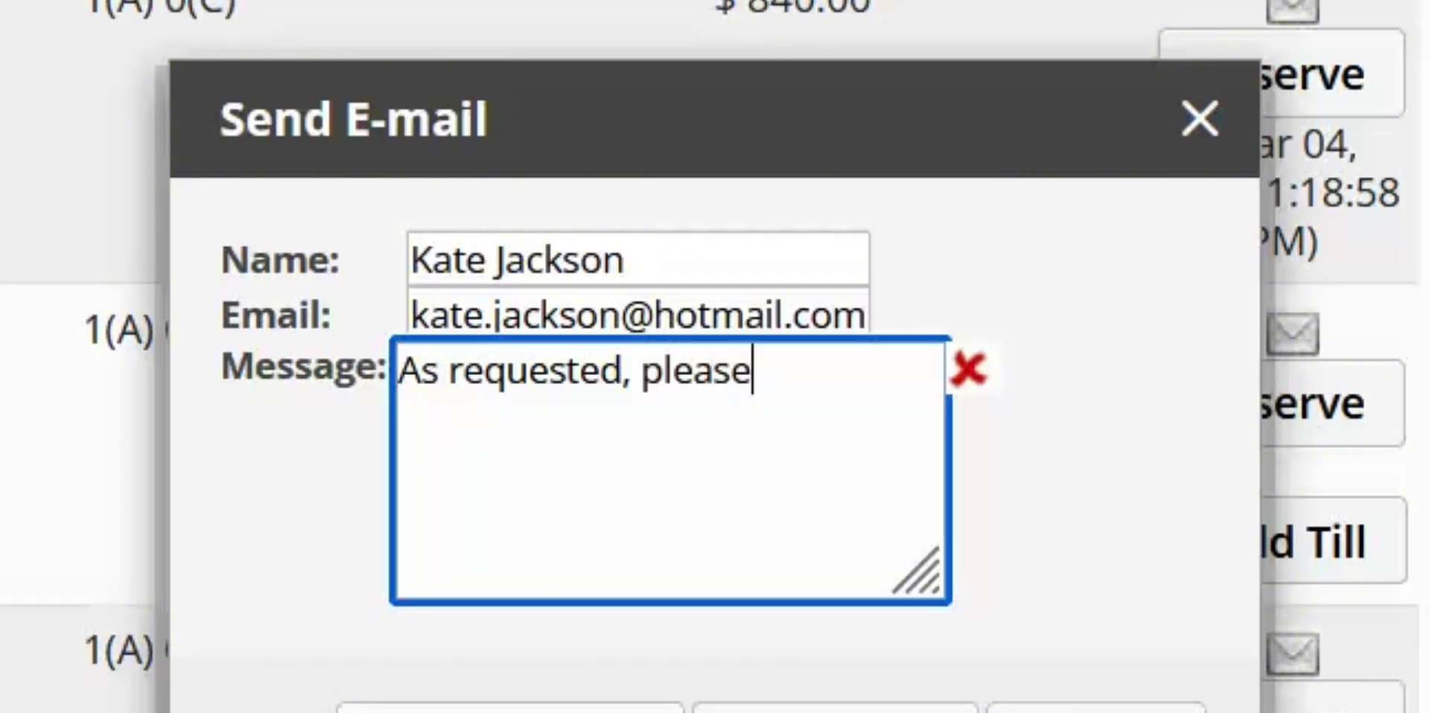
{"action": "type", "text": " find "}
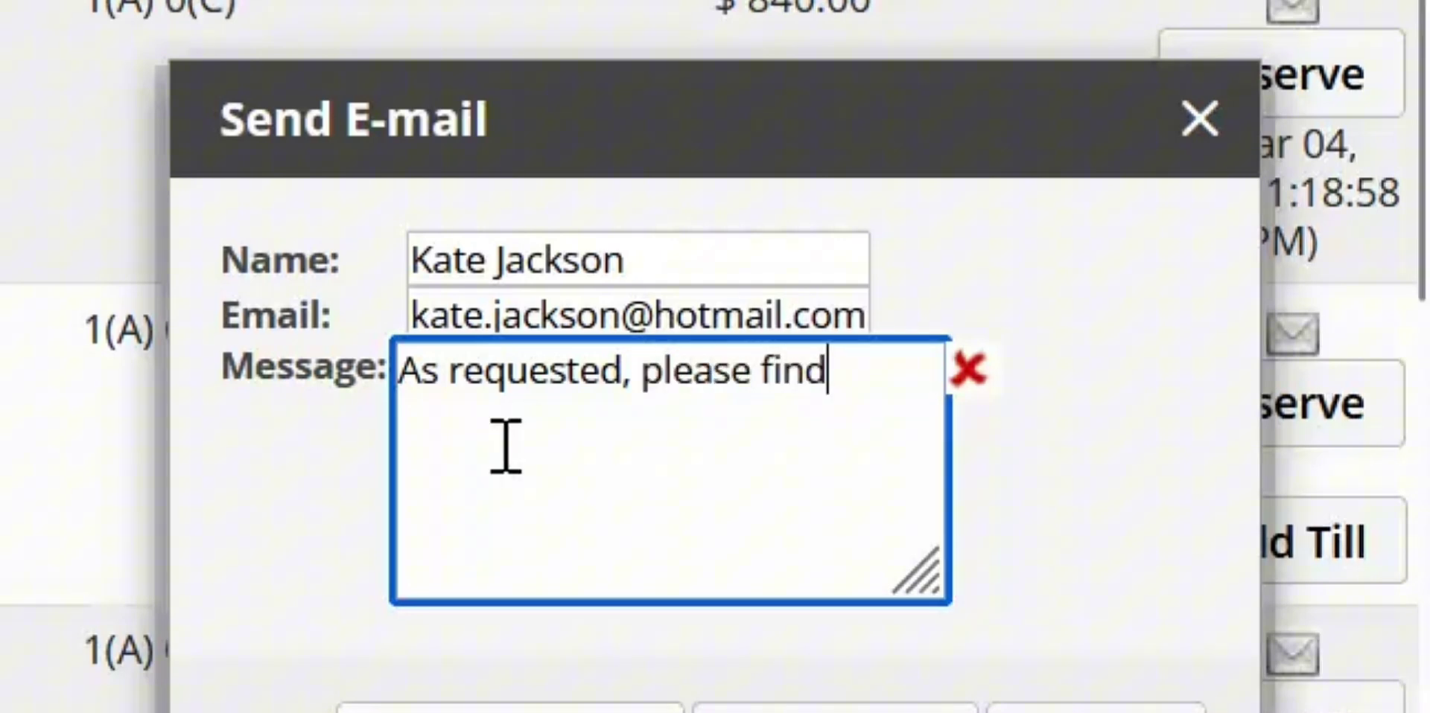
{"action": "type", "text": "the q"}
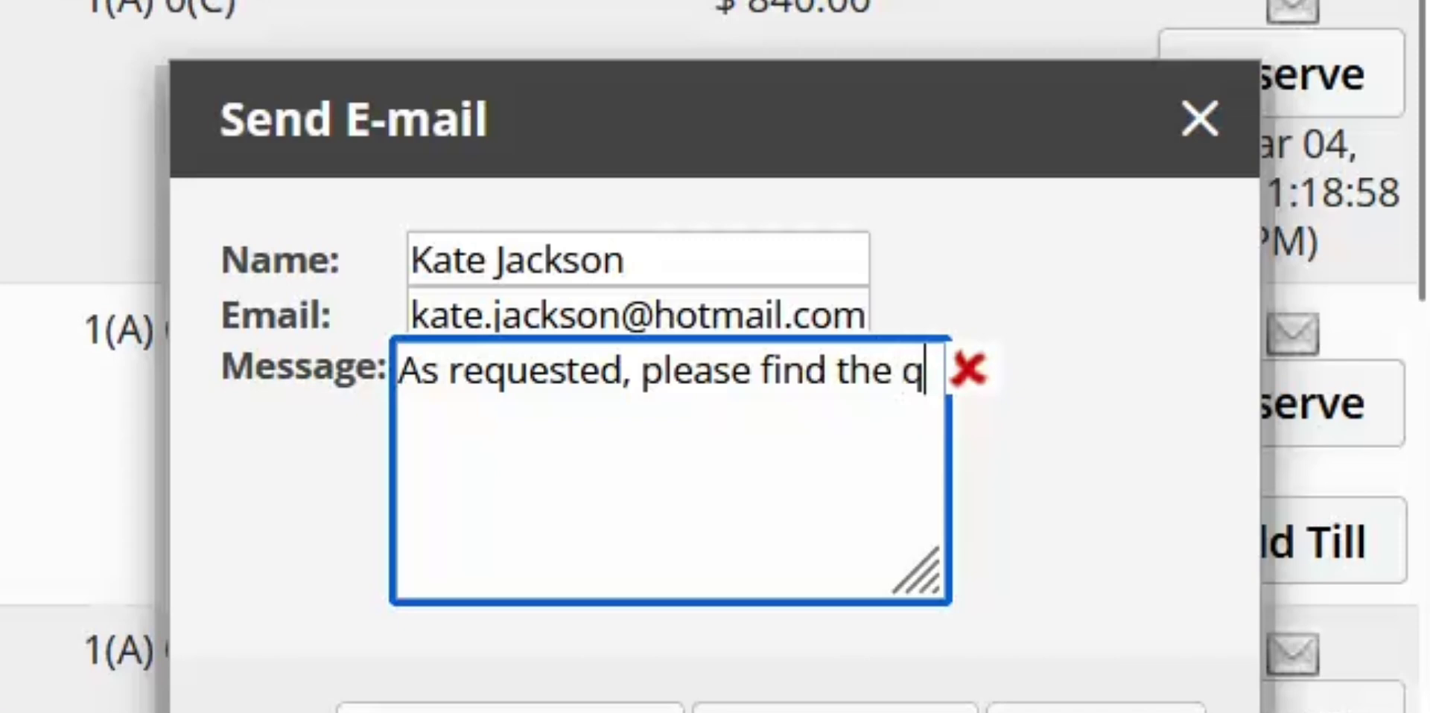
{"action": "type", "text": "uotation"}
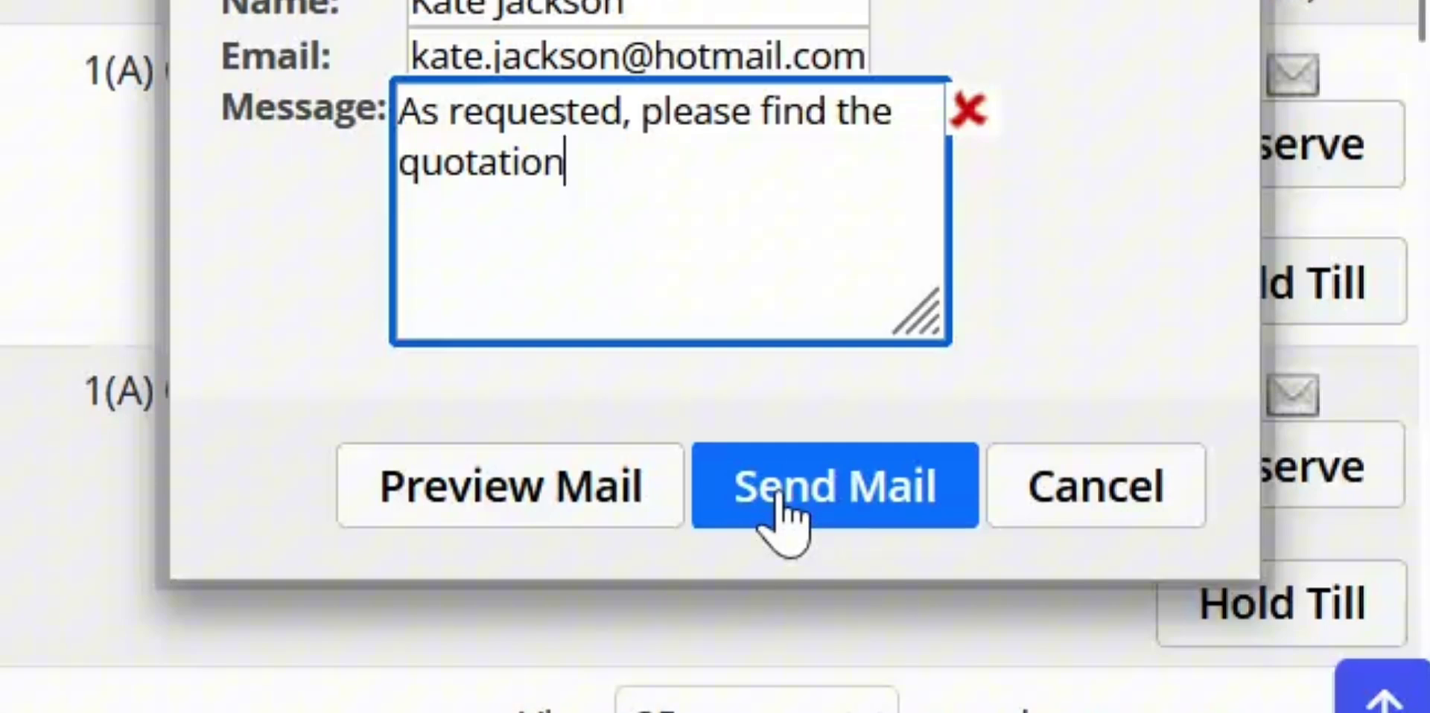
Step: Send the quotation e-mail, acknowledge the confirmation, and close the e-mail panel and Temp Room List
{"action": "left_click", "coordinate": [779, 494]}
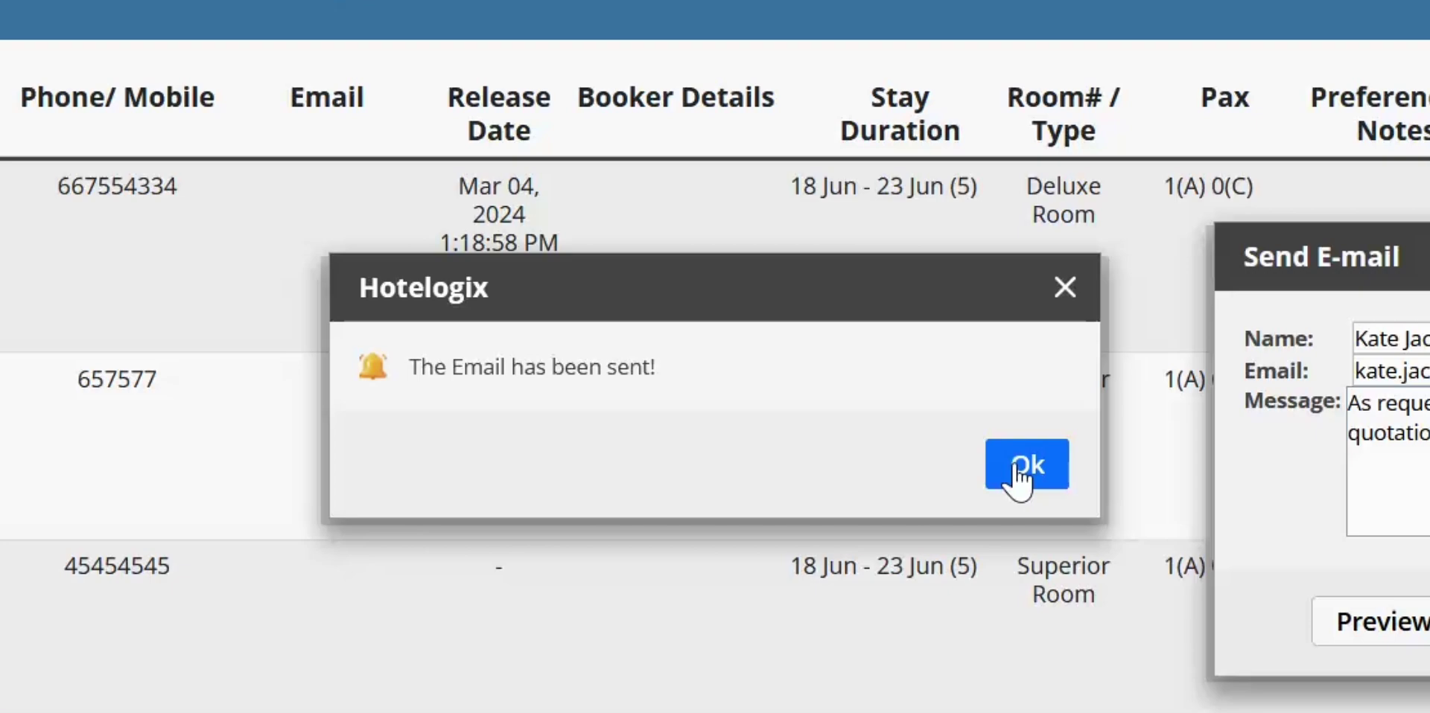
{"action": "left_click", "coordinate": [1015, 464]}
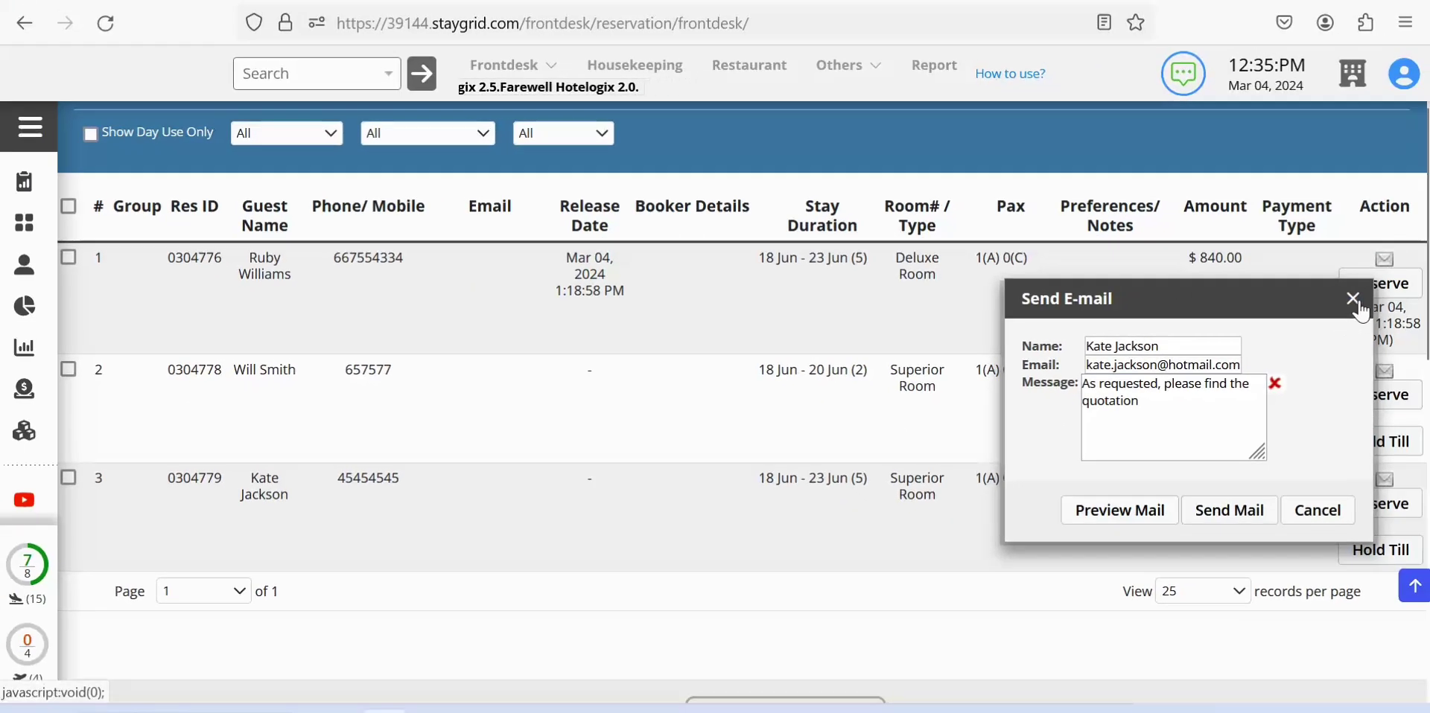
{"action": "left_click", "coordinate": [1360, 303]}
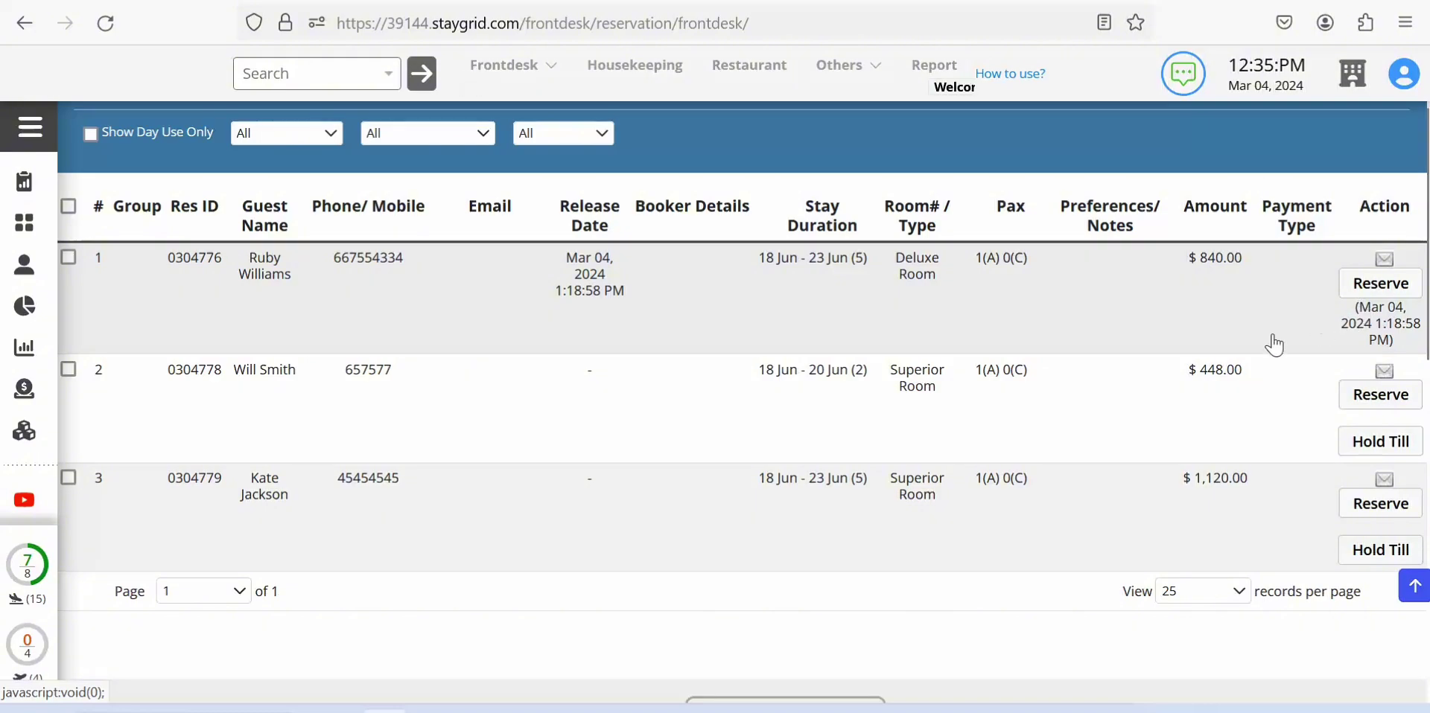
{"action": "scroll", "coordinate": [968, 477], "scroll_direction": "down", "scroll_amount": 5}
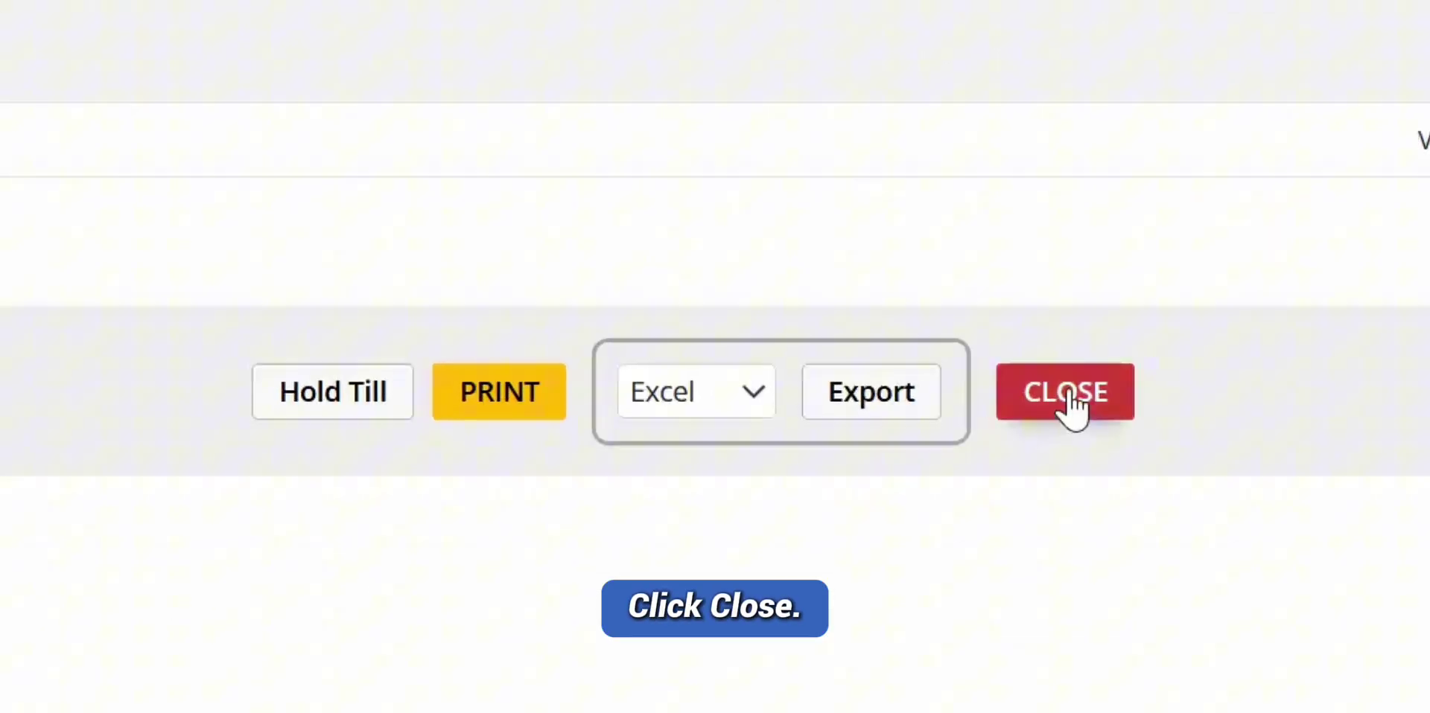
{"action": "left_click", "coordinate": [1070, 410]}
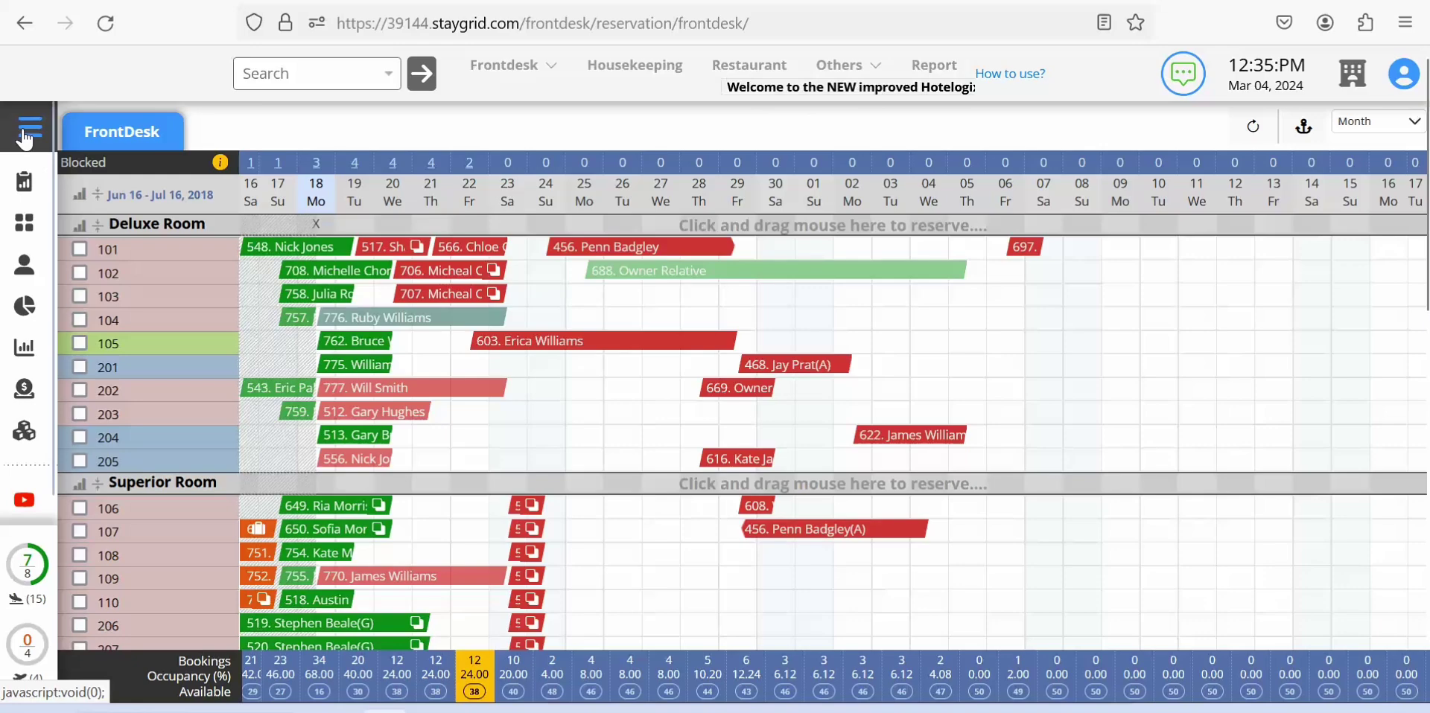
Step: Reopen the Temp Room List through Room Operations in the navigation menu and check its start date
{"action": "left_click", "coordinate": [24, 138]}
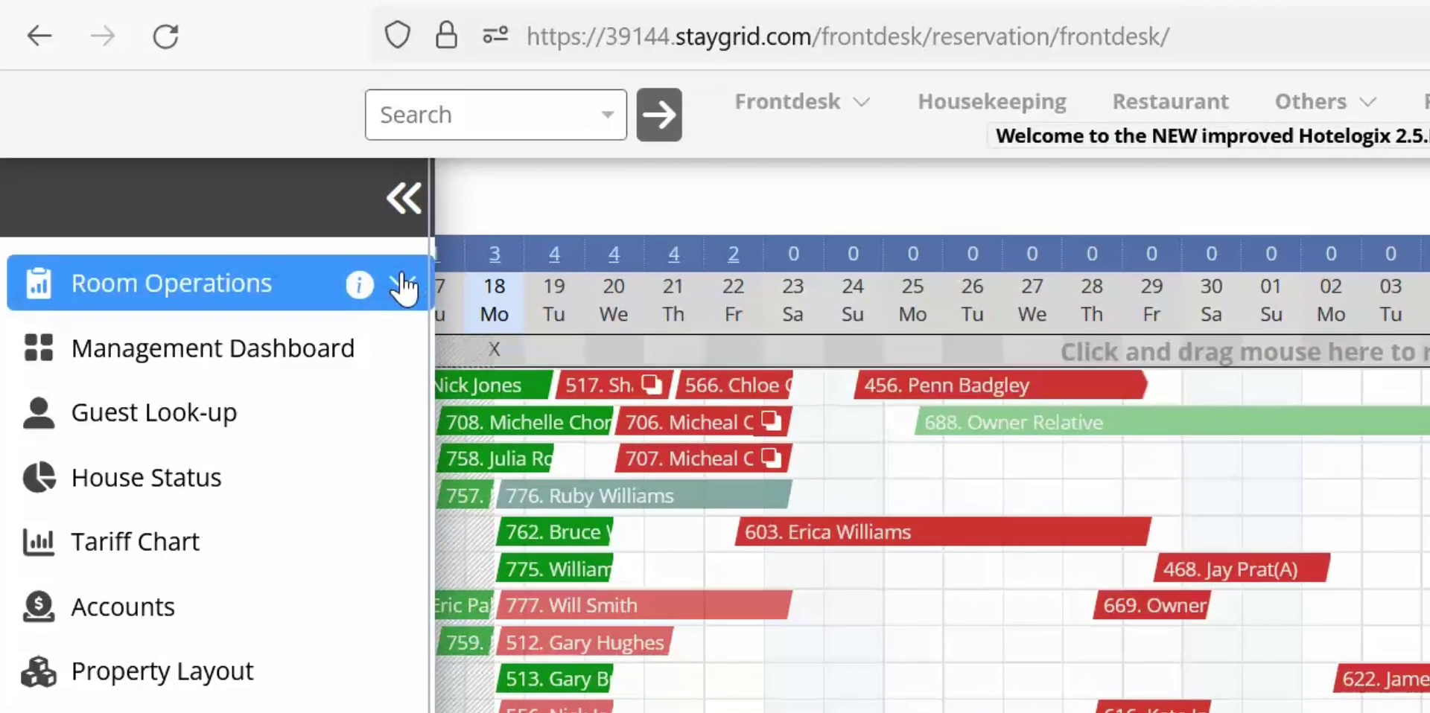
{"action": "left_click", "coordinate": [258, 181]}
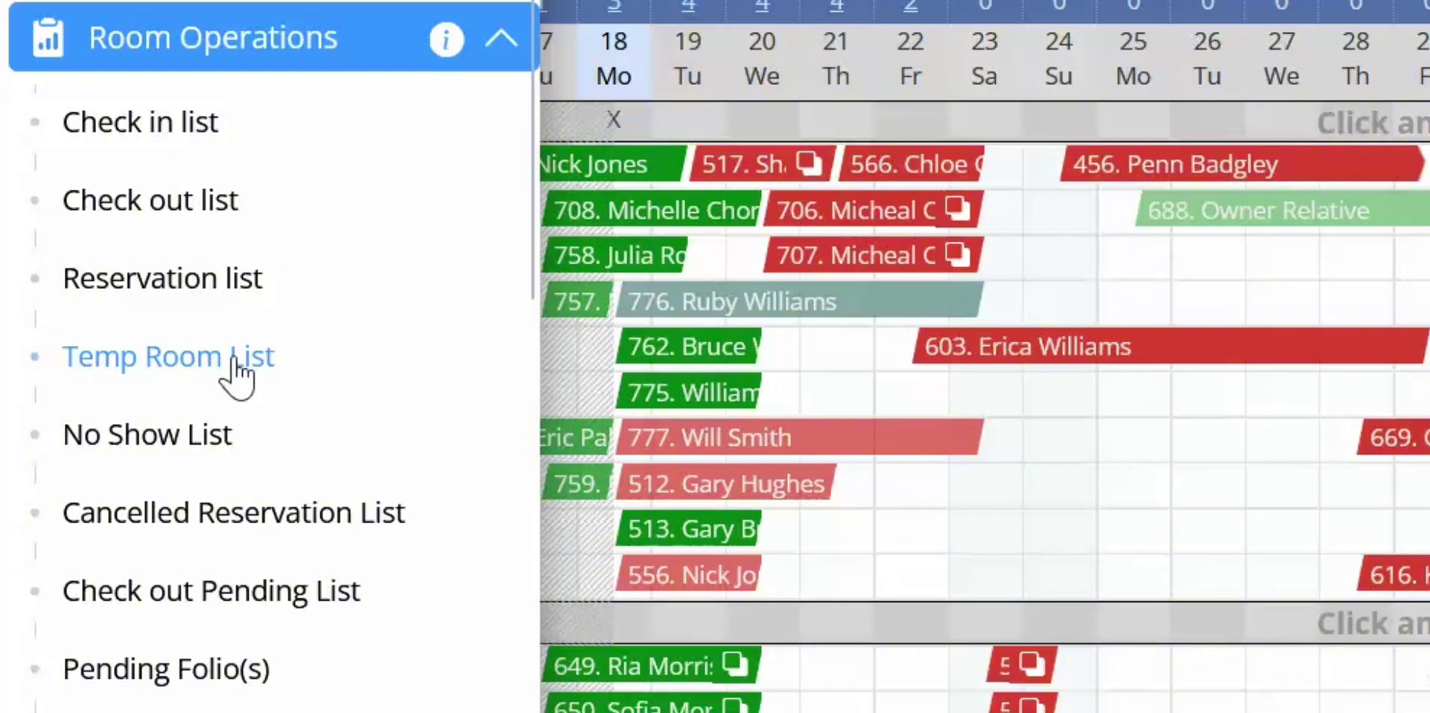
{"action": "left_click", "coordinate": [236, 362]}
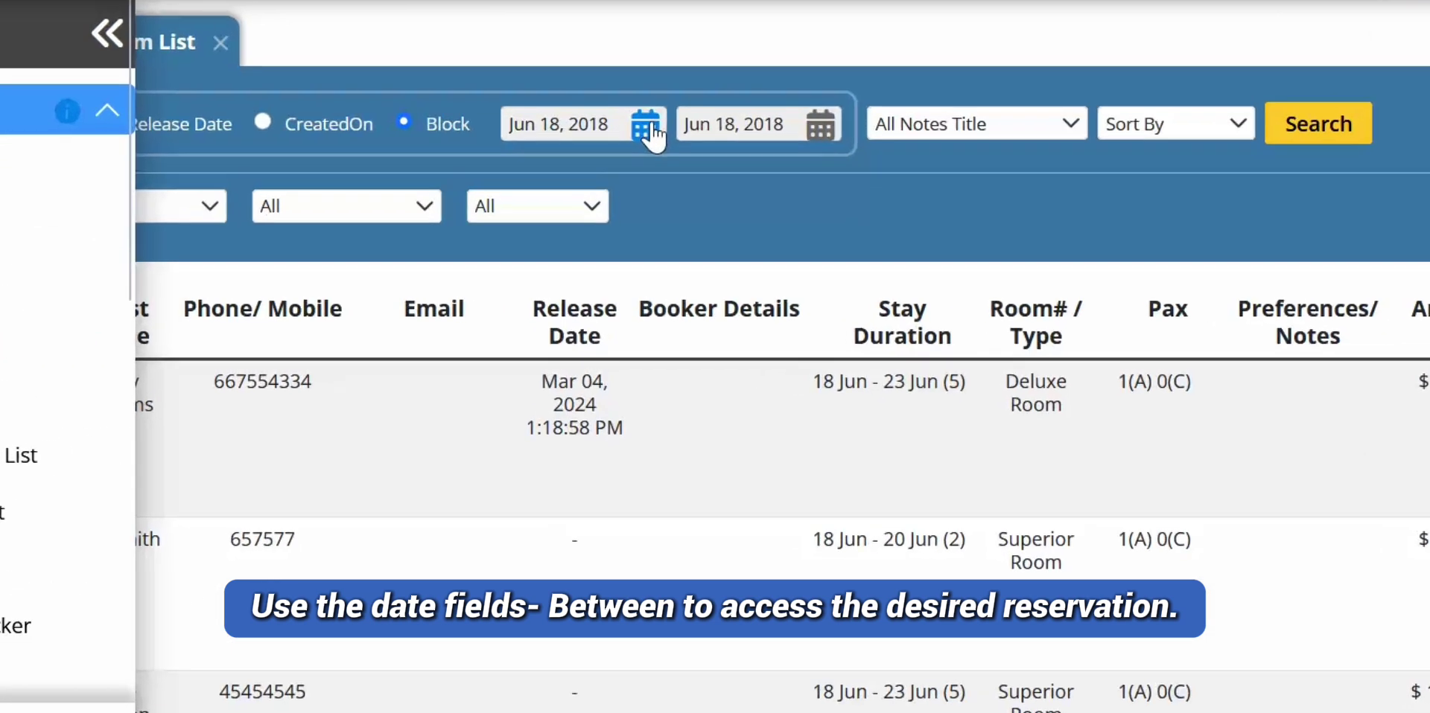
{"action": "left_click", "coordinate": [640, 191]}
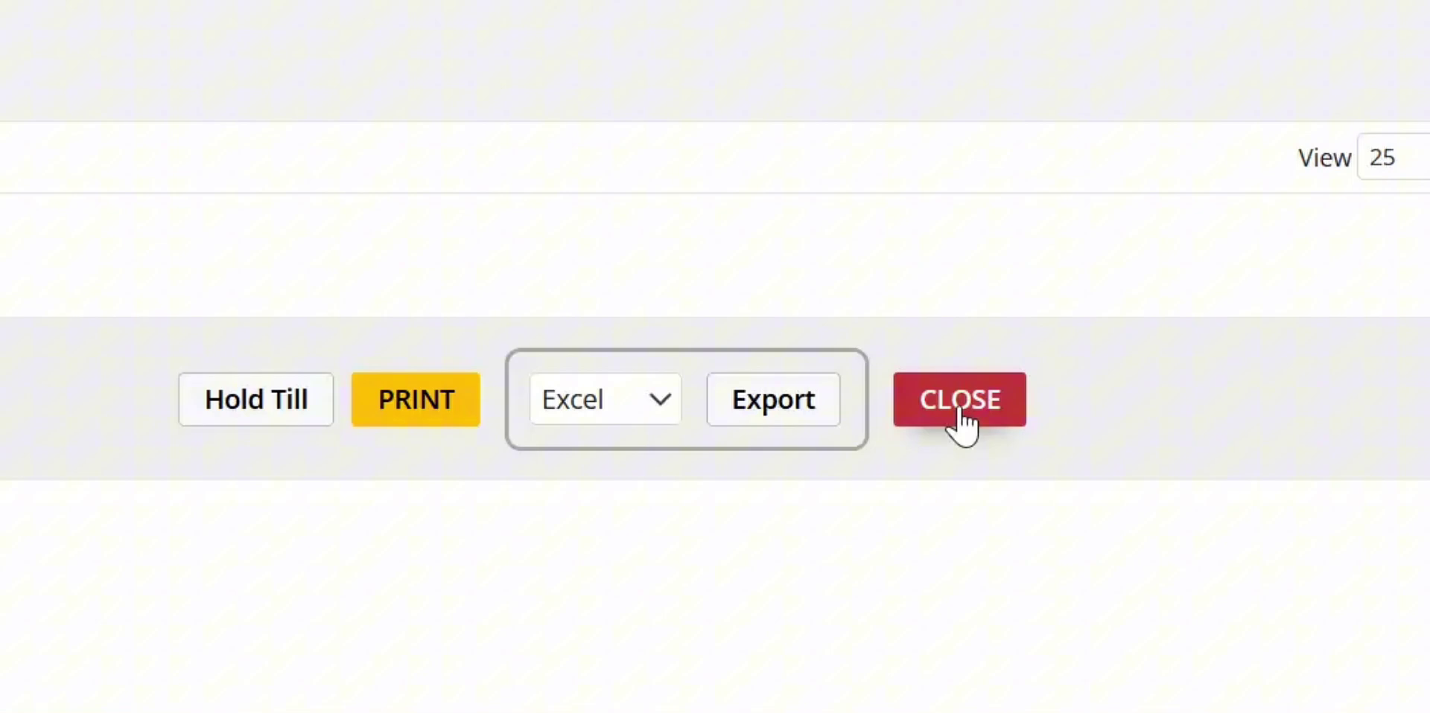
Step: Close the Temp Room List to return to the Jun 16 – Jul 16, 2018 front desk chart
{"action": "left_click", "coordinate": [961, 419]}
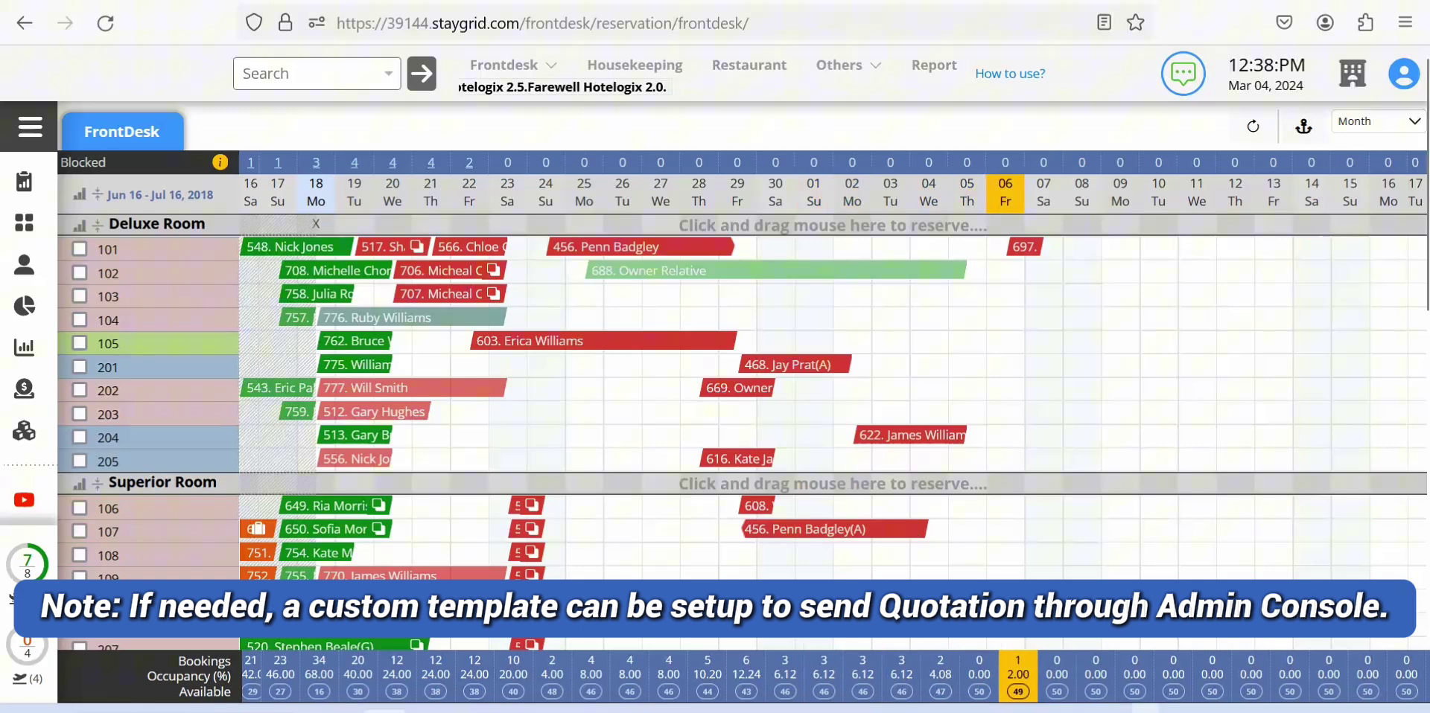
{"action": "mouse_move", "coordinate": [1100, 673]}
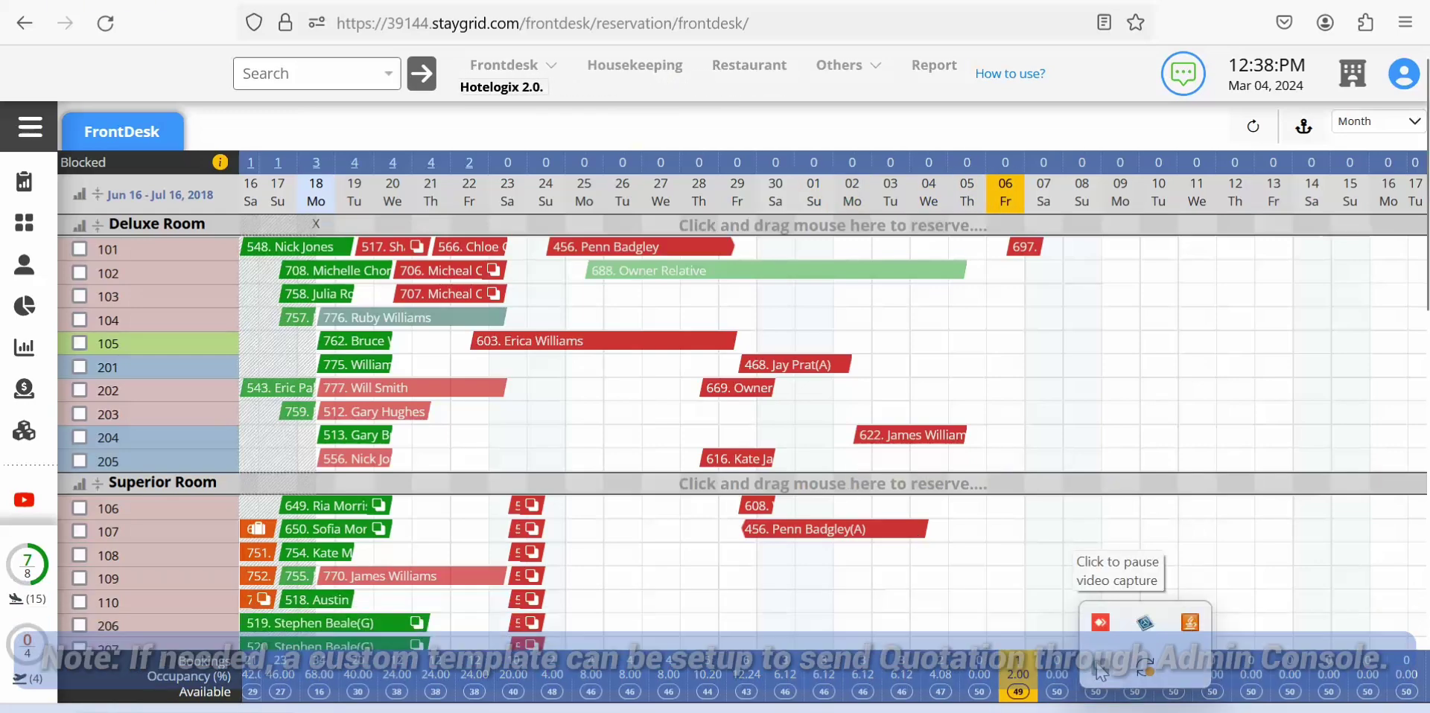